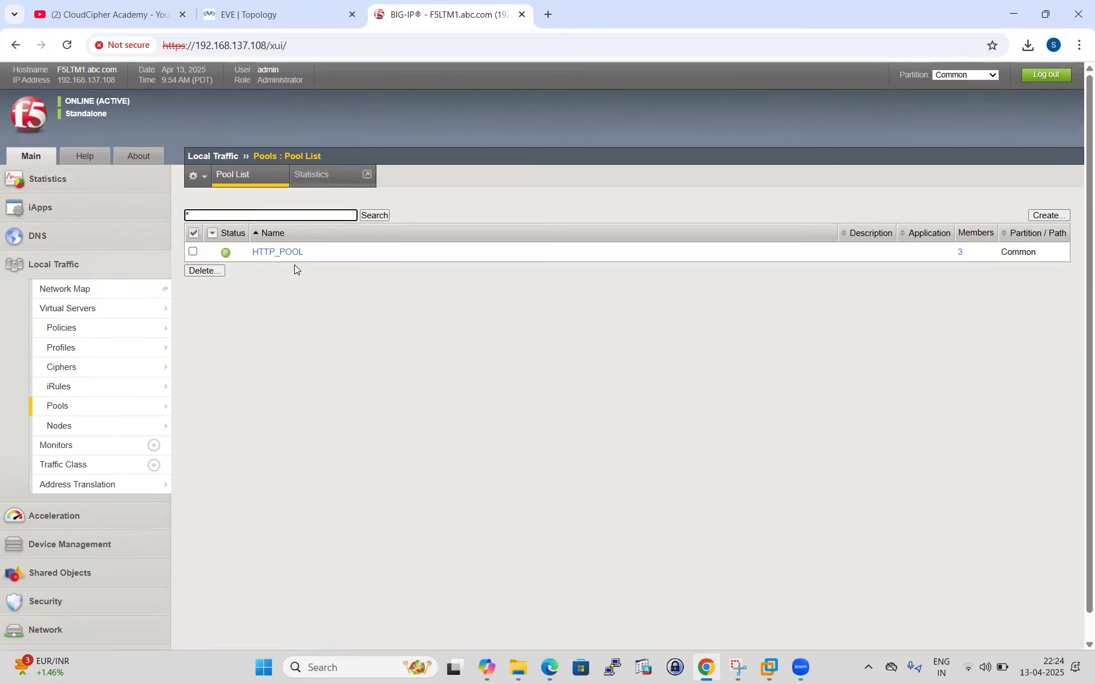
Check HTTP_POOL's members, where SRV1:80 is down, then bring up the EVE lab topology.
click(283, 253)
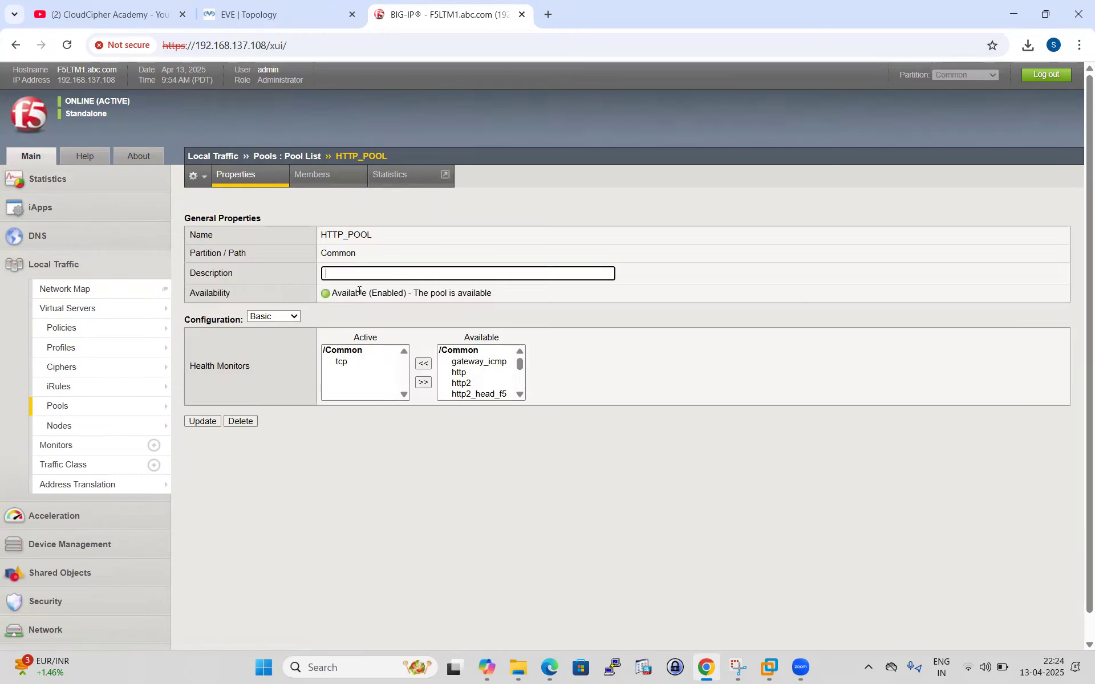
click(312, 174)
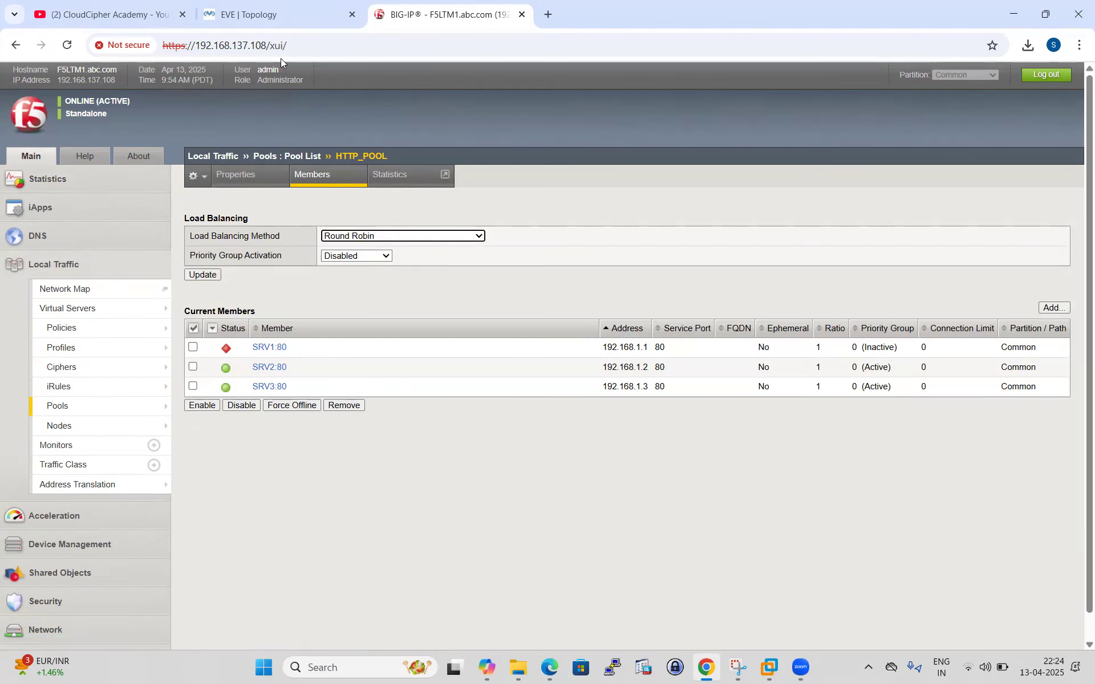
click(260, 15)
Start SERVER1 in the EVE-NG lab and go back to the HTTP_POOL members page.
right_click(922, 164)
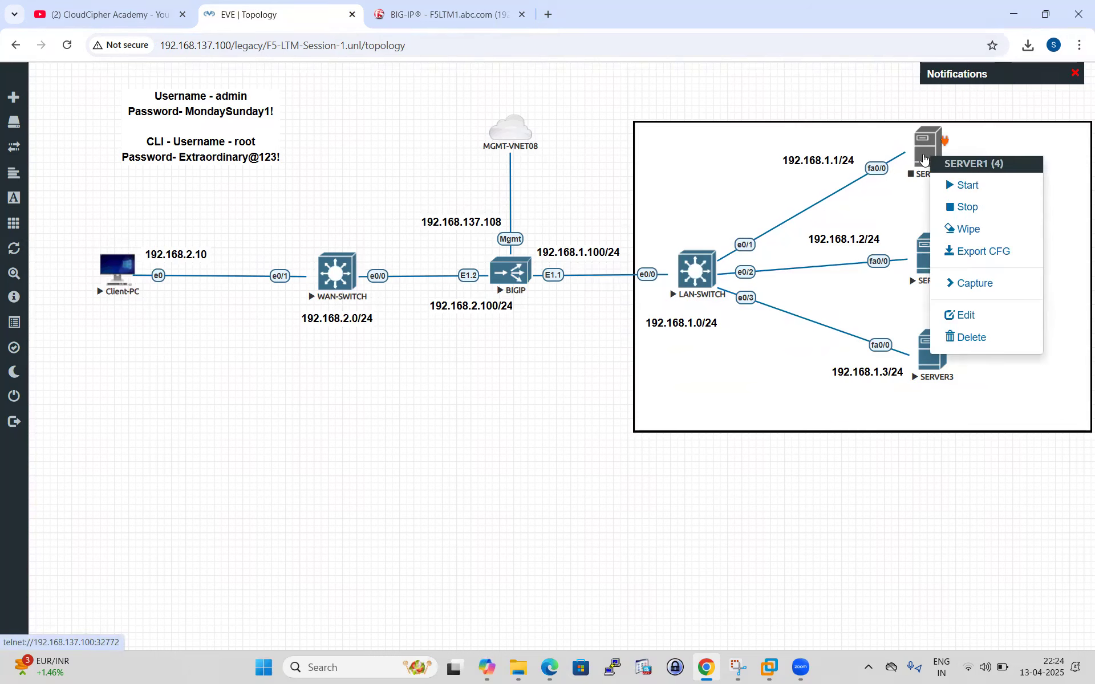
click(946, 183)
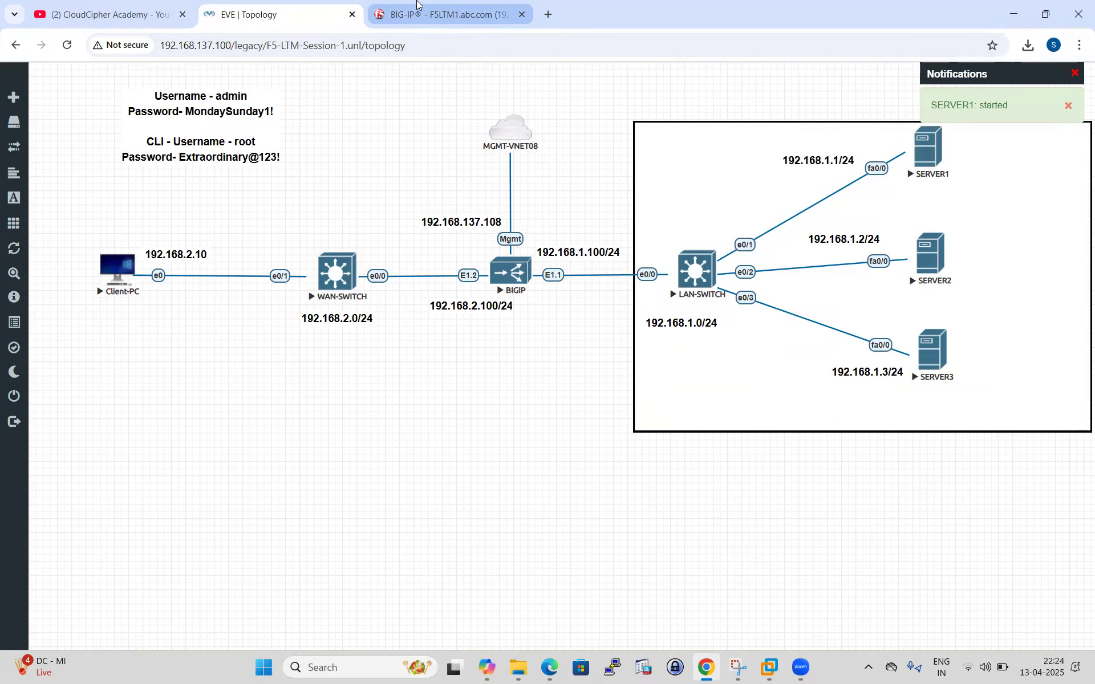
click(445, 14)
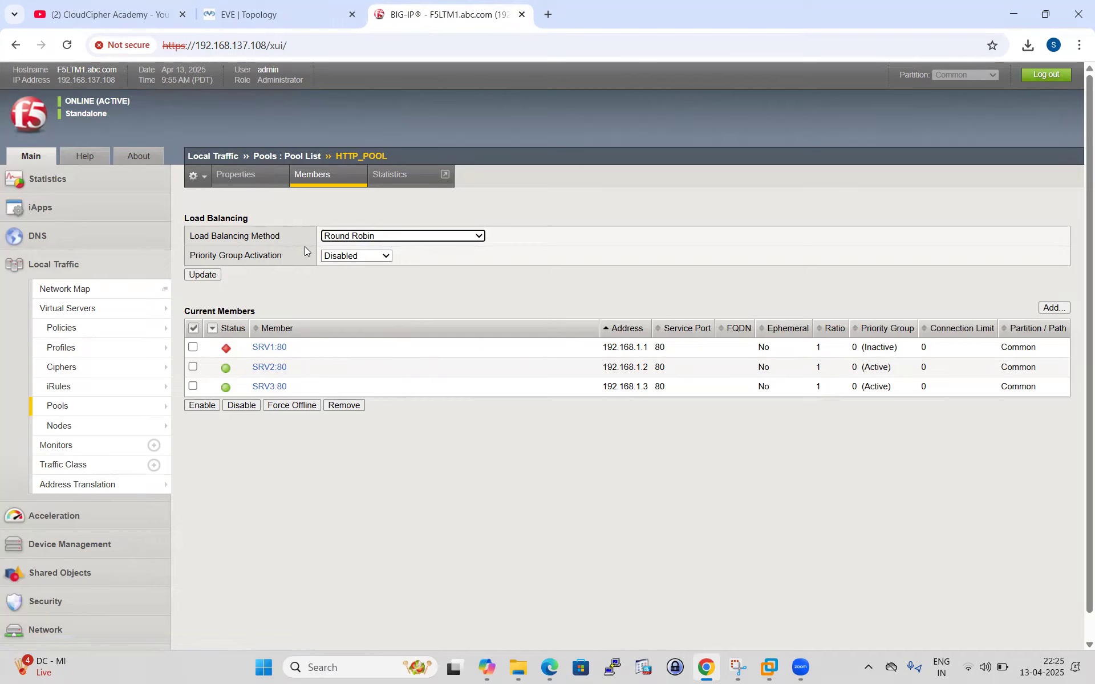
Switch HTTP_POOL to Ratio (member) load balancing and give SRV1:80 a ratio of 3.
click(477, 237)
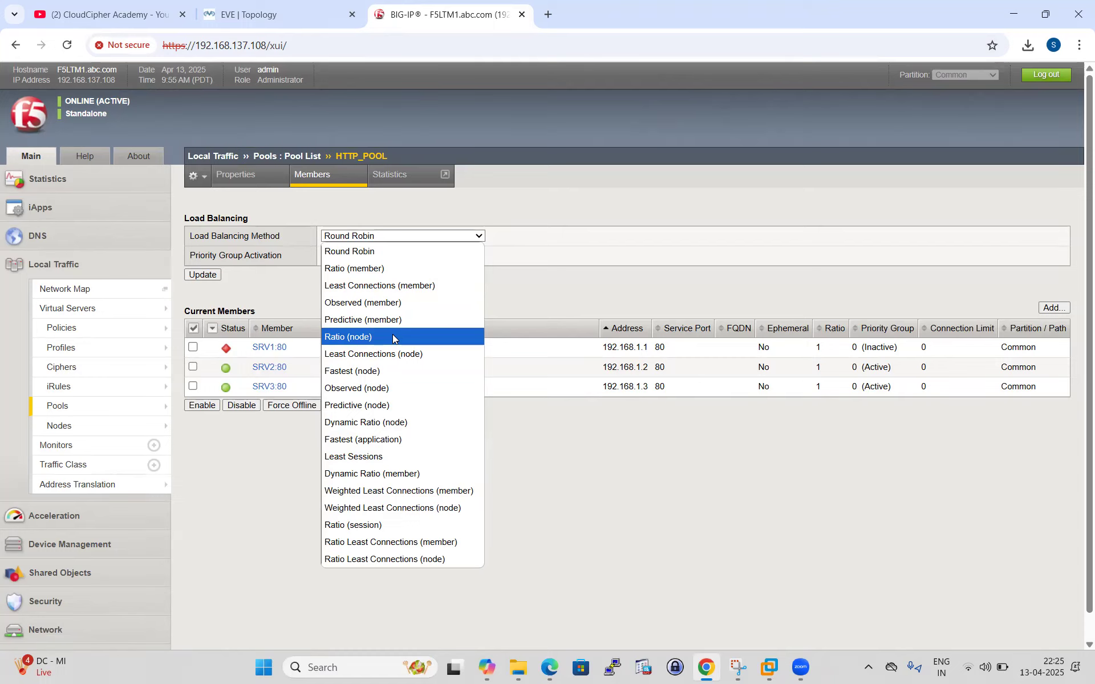
click(363, 268)
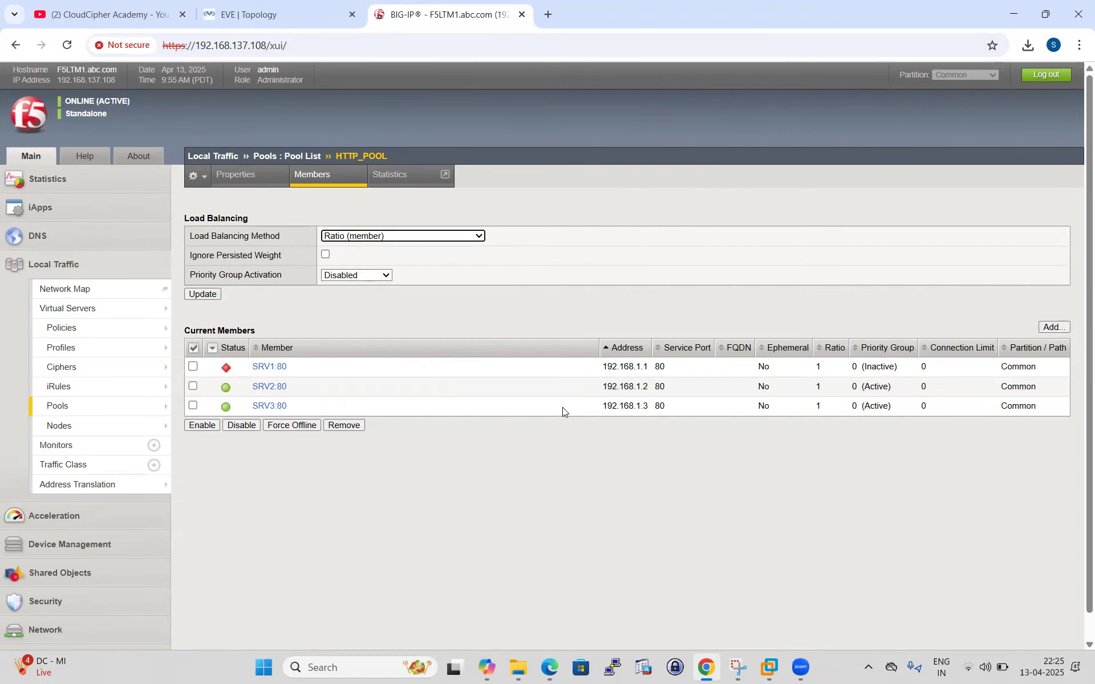
click(262, 366)
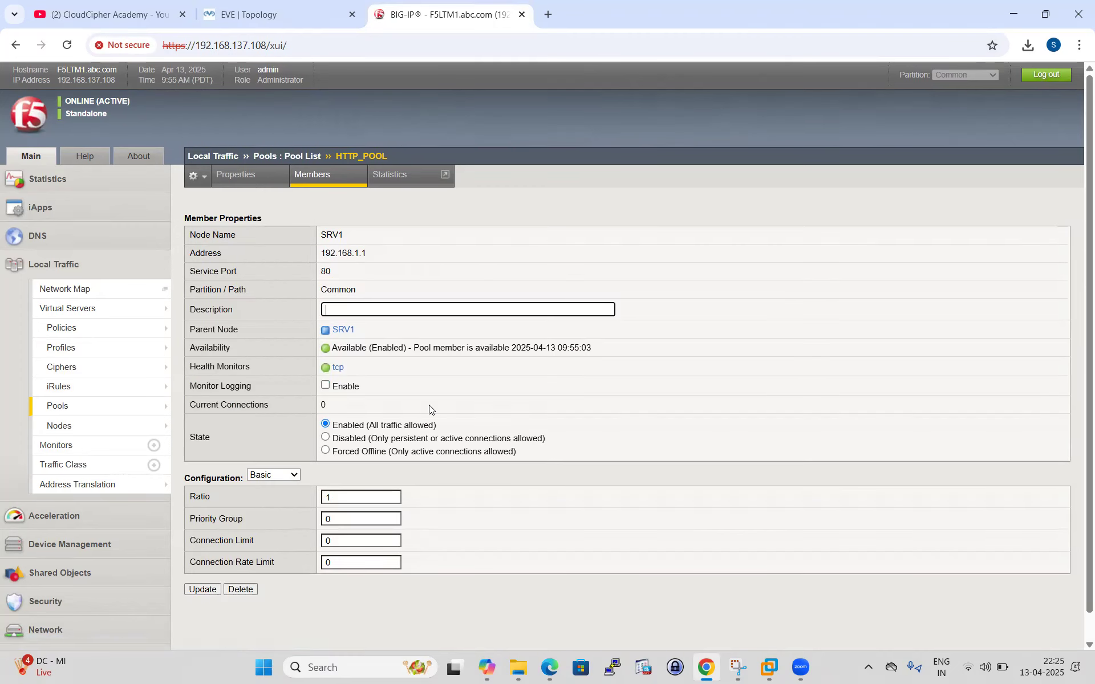
scroll(429, 405, down, 1)
click(341, 470)
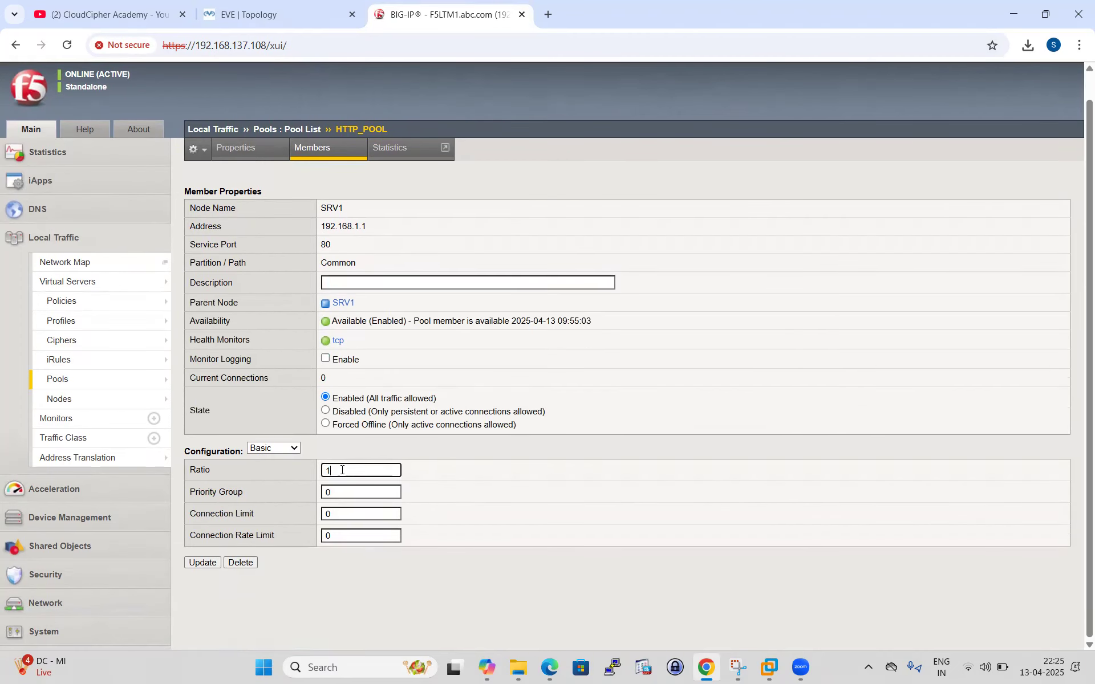
text(3)
click(199, 562)
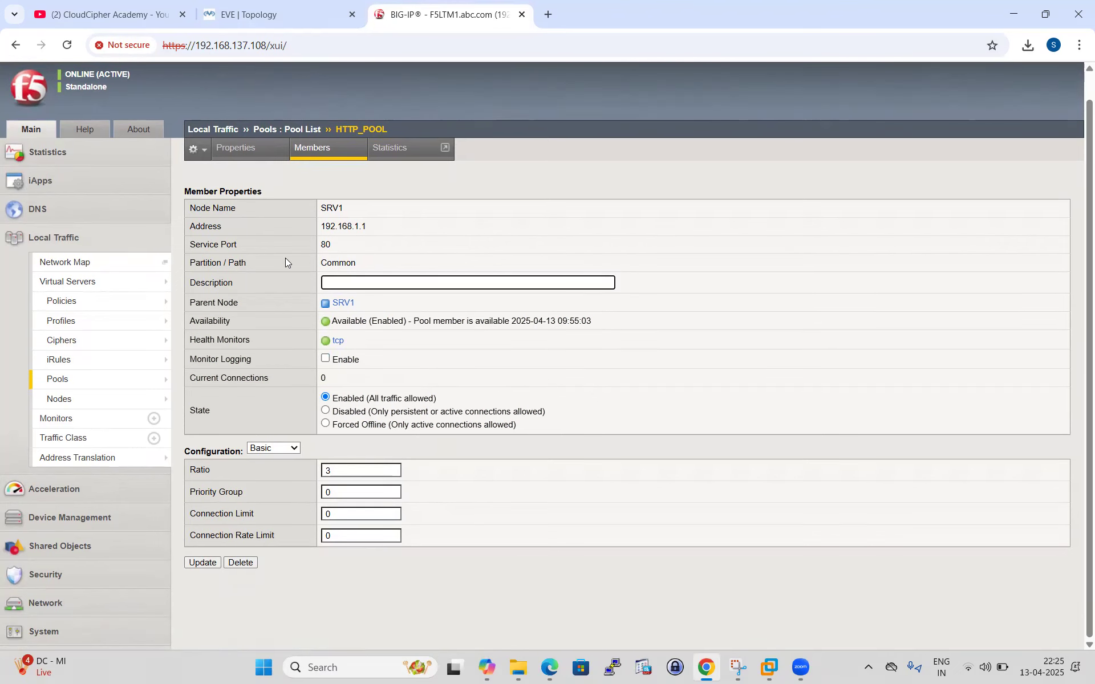
click(307, 149)
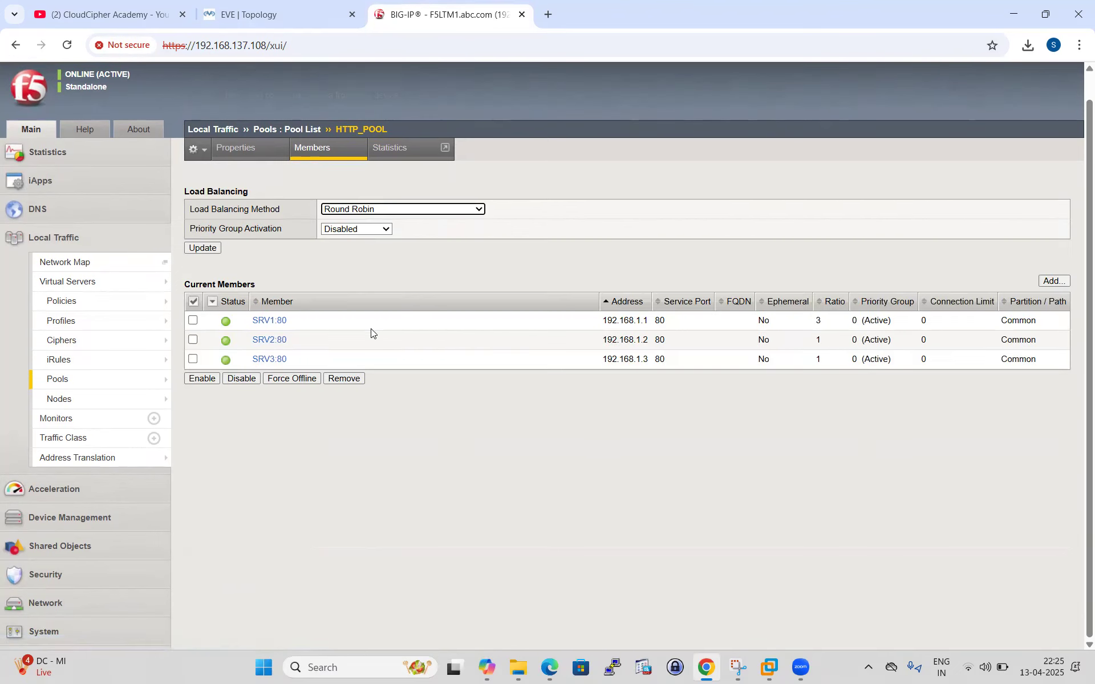
Change SRV2:80's ratio to 2.
click(270, 339)
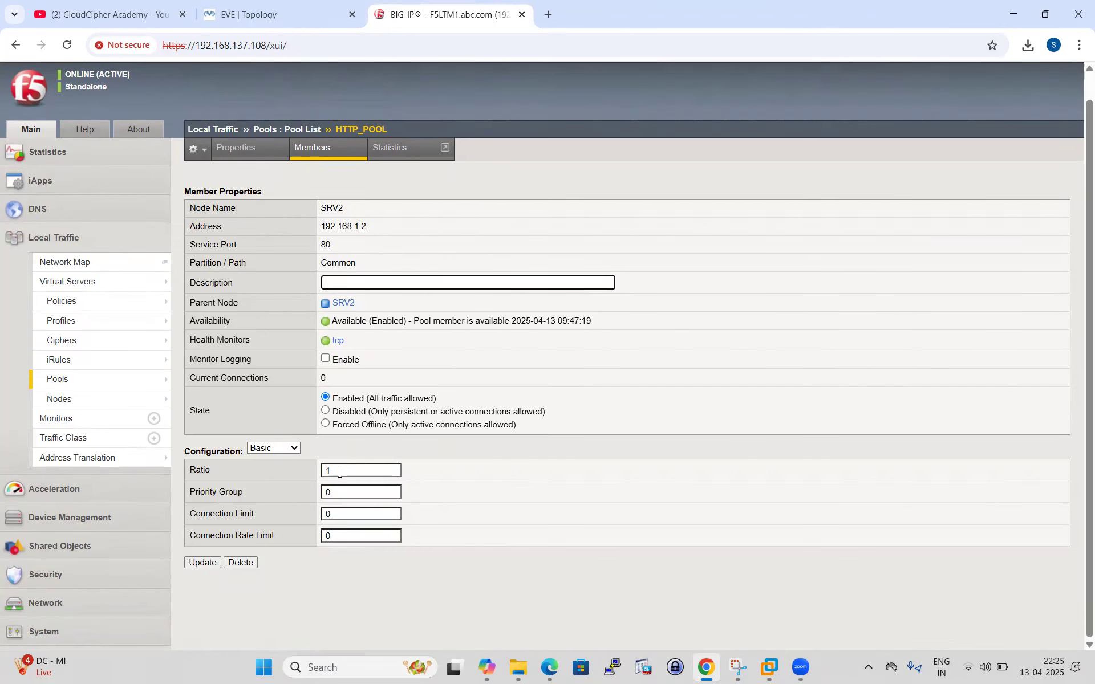
click(339, 473)
key(BackSpace)
text(2)
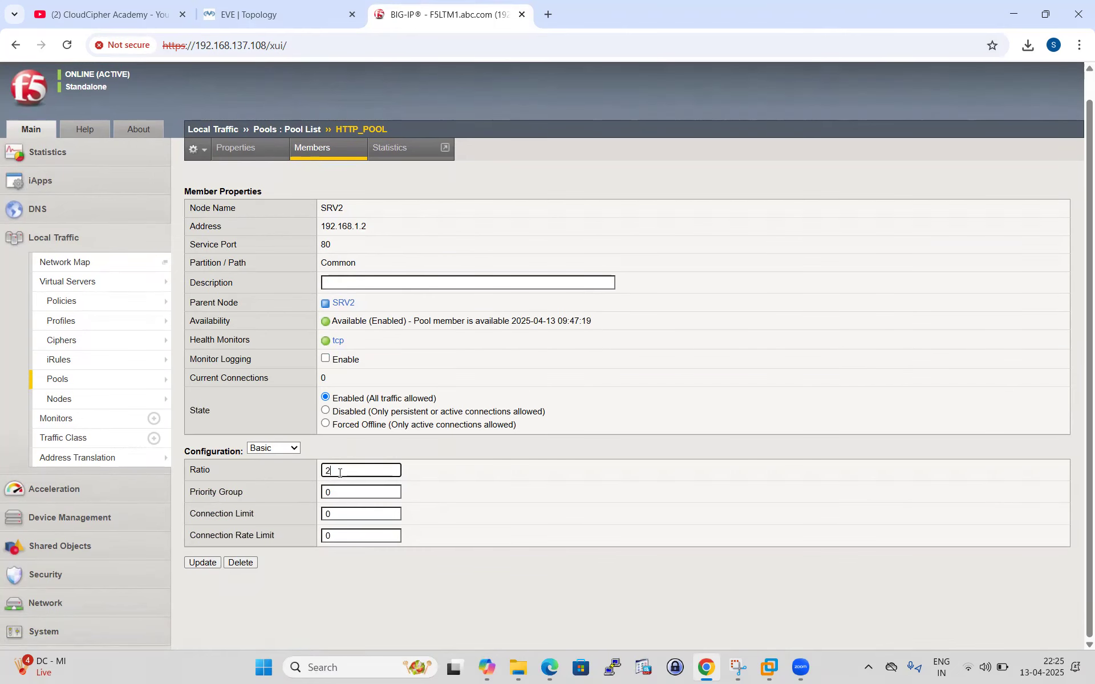
click(195, 563)
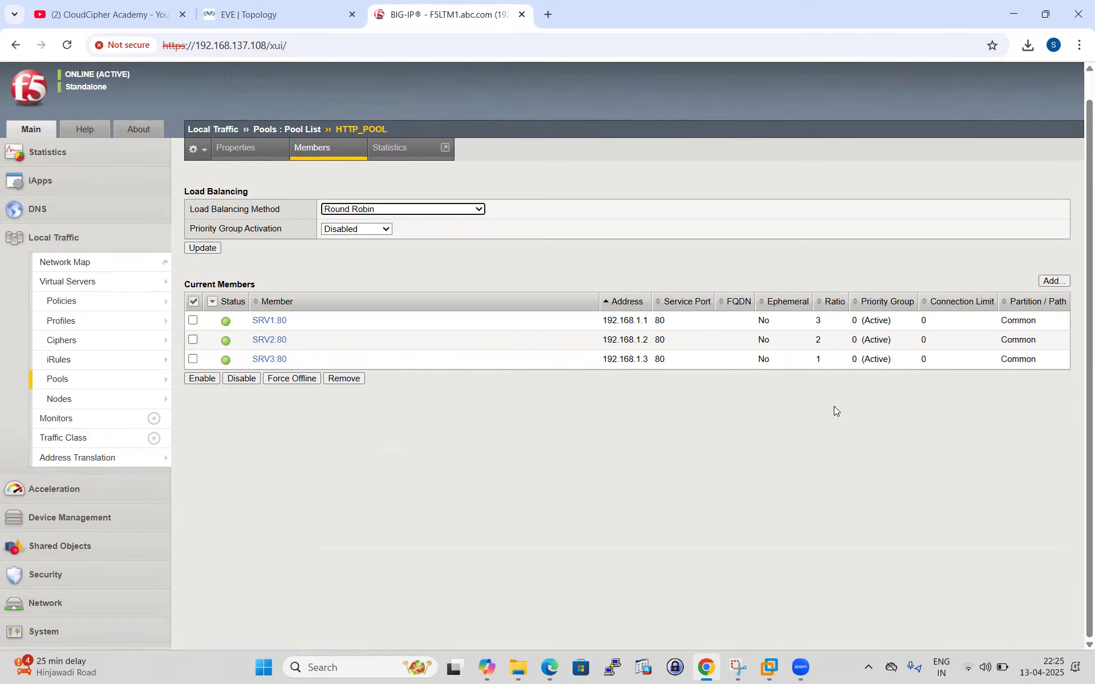
Reset HTTP_POOL and all member traffic statistics to zero, then return to the EVE topology.
click(392, 157)
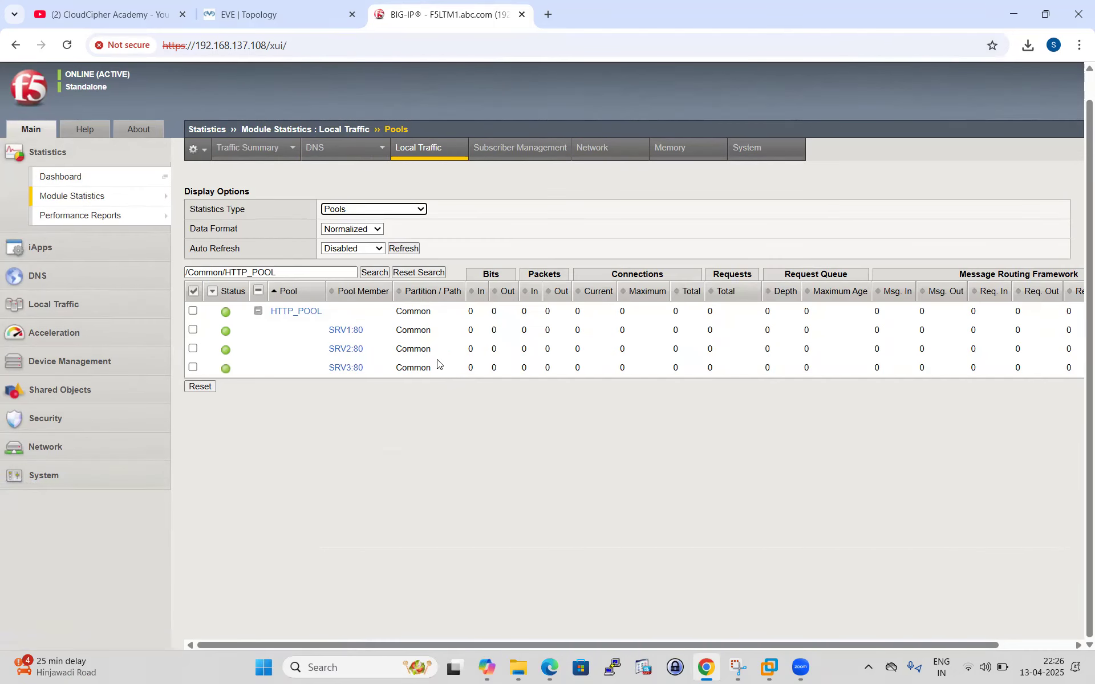
click(192, 310)
click(193, 291)
click(201, 387)
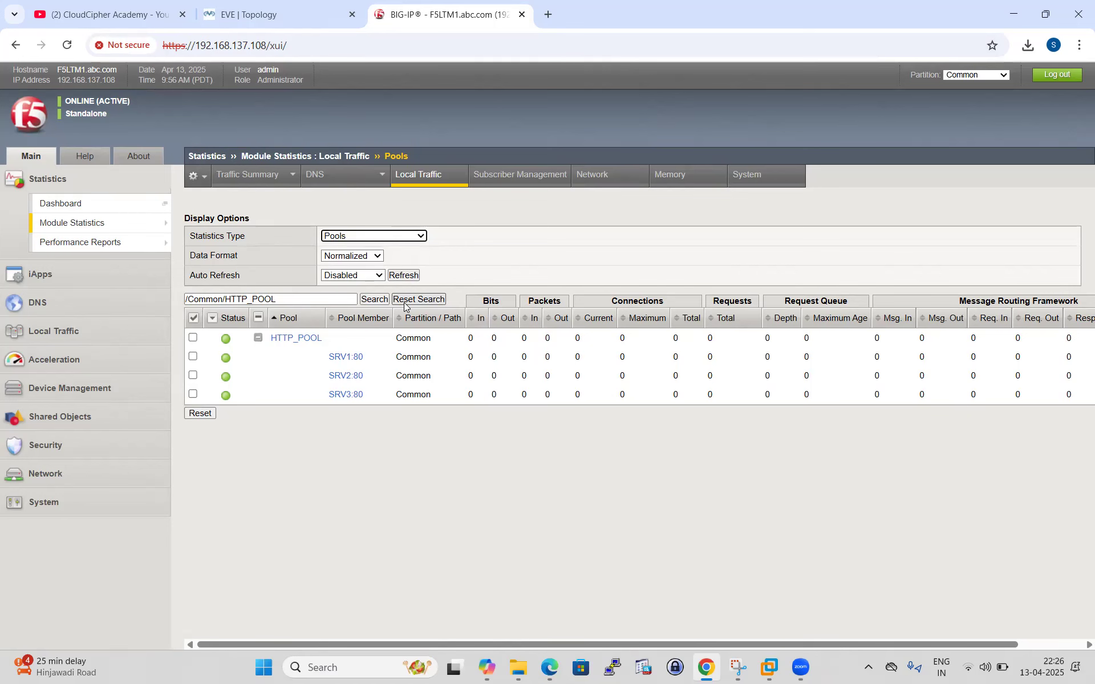
click(256, 15)
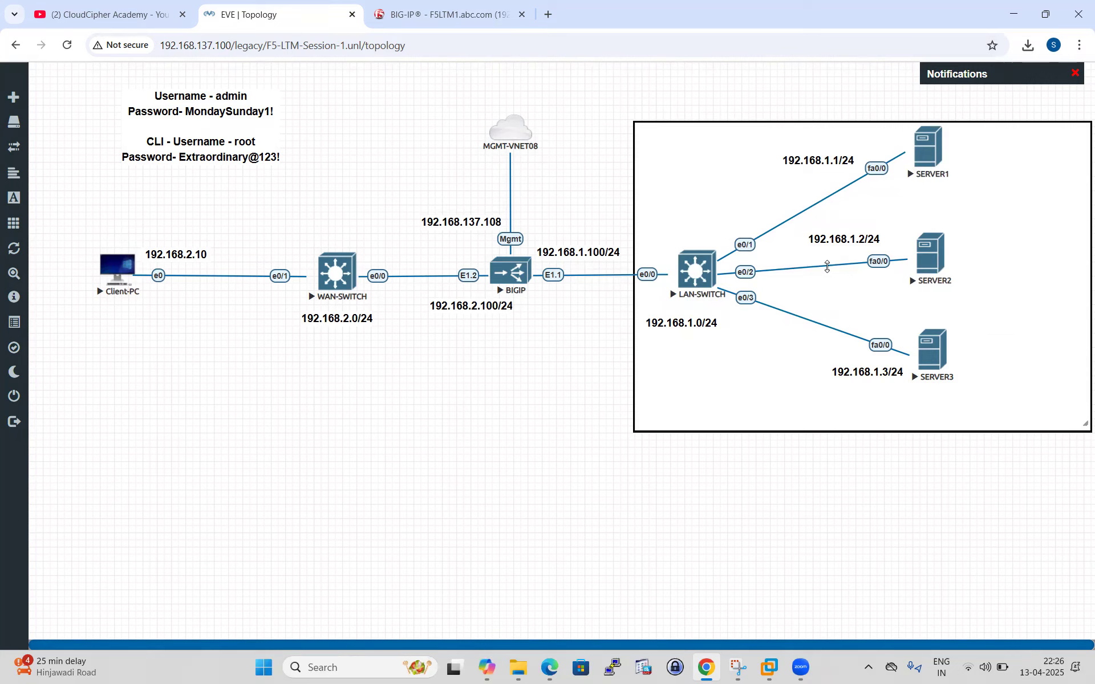
Open Client-PC's console and sign in to the load-balanced site at 192.168.2.200.
click(118, 268)
click(588, 162)
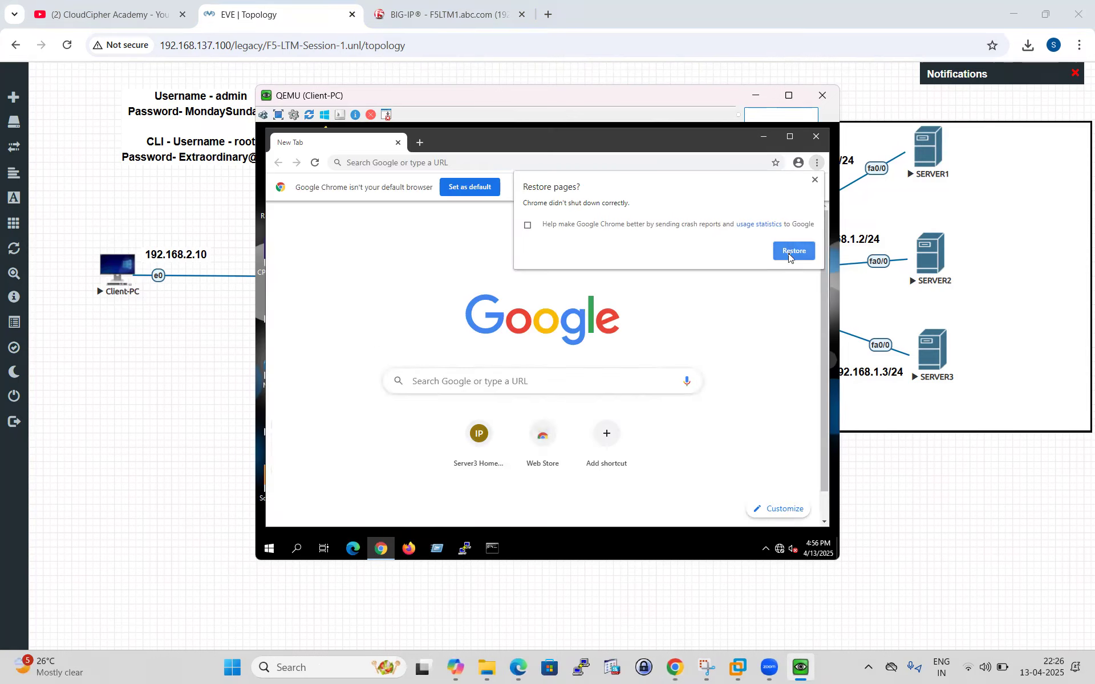
click(791, 250)
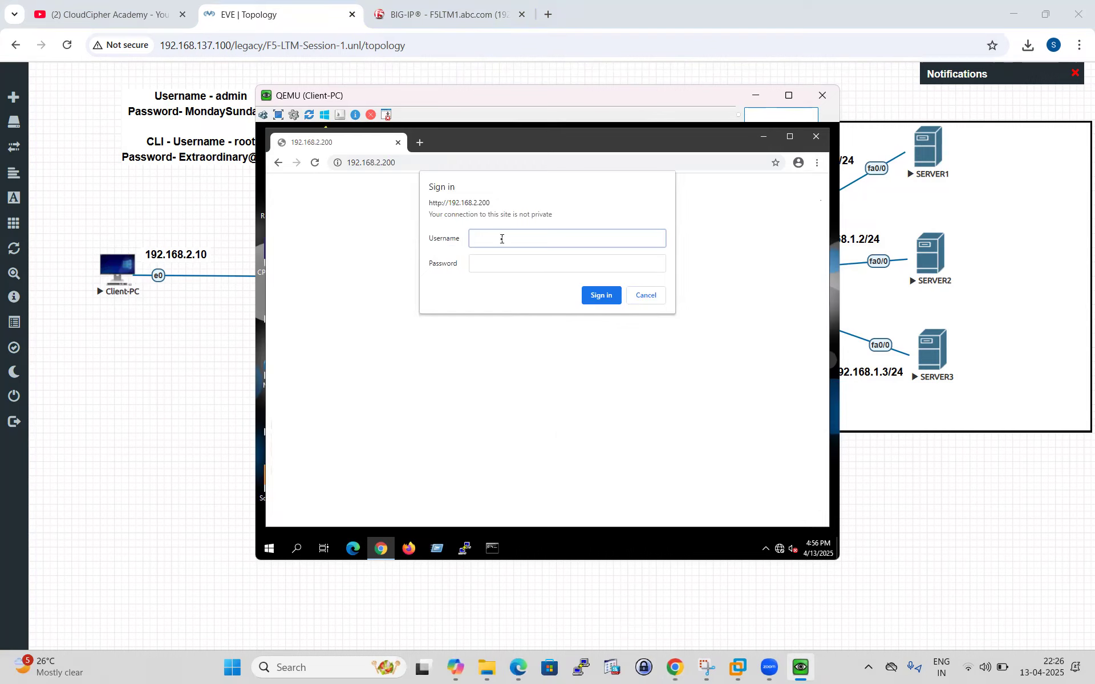
text(admin)
click(532, 262)
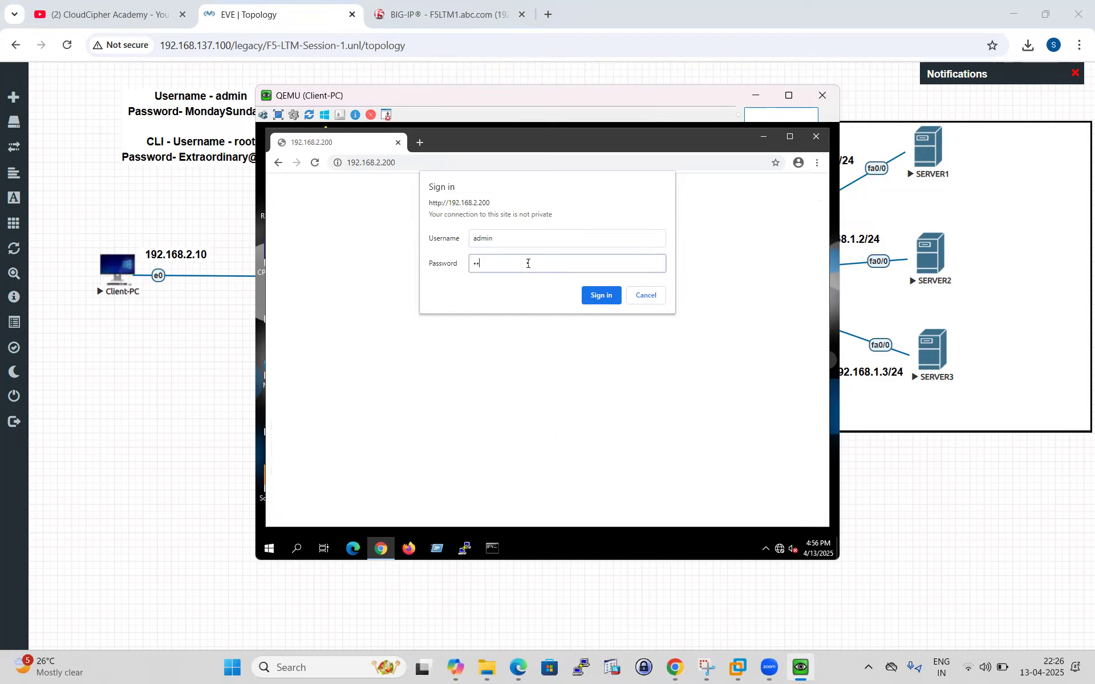
click(602, 295)
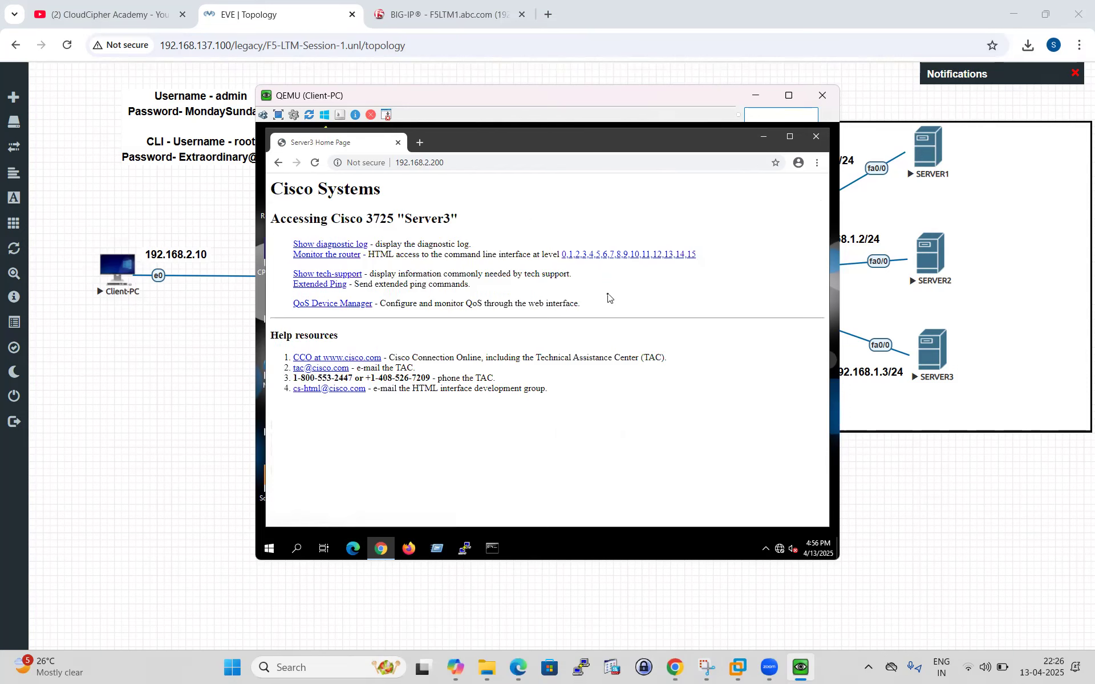
Reload the site dozens of times to generate traffic across the pool servers.
click(315, 165)
click(317, 165)
click(315, 164)
click(316, 165)
click(317, 164)
click(317, 165)
click(317, 164)
click(317, 164)
click(317, 164)
click(317, 165)
click(317, 164)
click(317, 164)
click(317, 164)
click(317, 164)
click(317, 164)
click(317, 164)
click(317, 164)
click(317, 164)
click(317, 164)
click(317, 164)
click(317, 164)
click(317, 164)
click(317, 164)
click(317, 164)
click(317, 164)
click(317, 164)
click(317, 164)
click(315, 163)
click(315, 163)
click(315, 163)
click(315, 163)
click(317, 163)
click(317, 163)
click(317, 163)
click(315, 163)
click(315, 163)
click(317, 165)
click(317, 164)
click(316, 163)
click(316, 163)
click(317, 163)
click(317, 164)
click(316, 164)
click(317, 164)
click(317, 163)
click(316, 163)
click(316, 163)
click(317, 163)
click(316, 164)
click(317, 163)
click(316, 163)
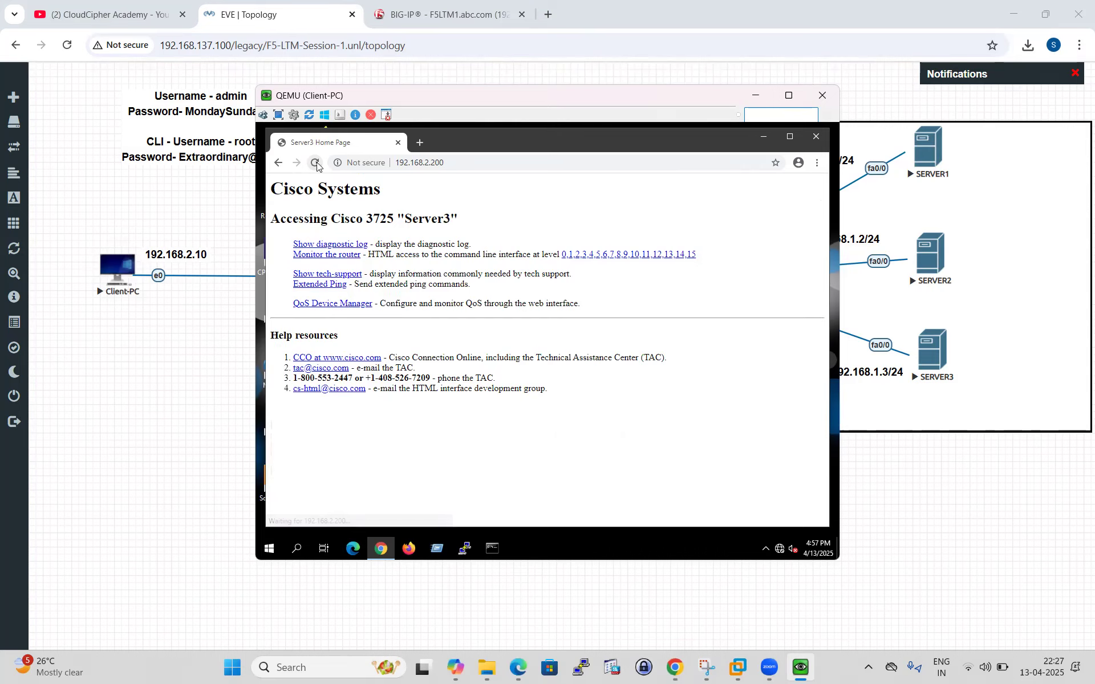
Close the client console and refresh BIG-IP pool statistics, showing 36, 37 and 38 connections.
click(755, 96)
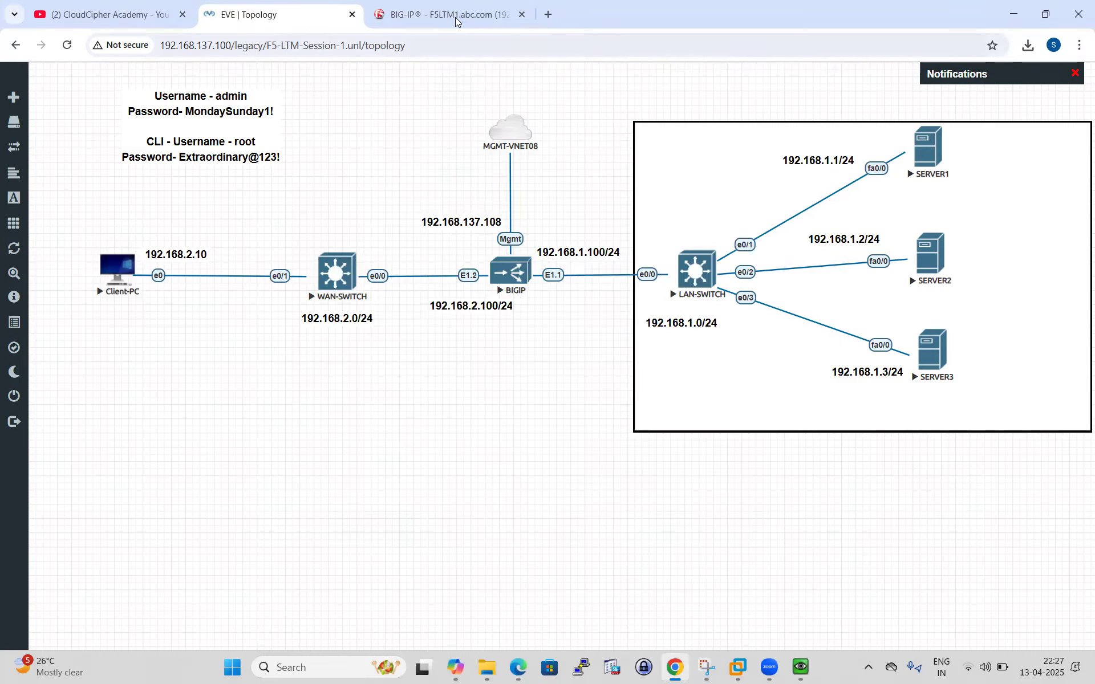
click(447, 14)
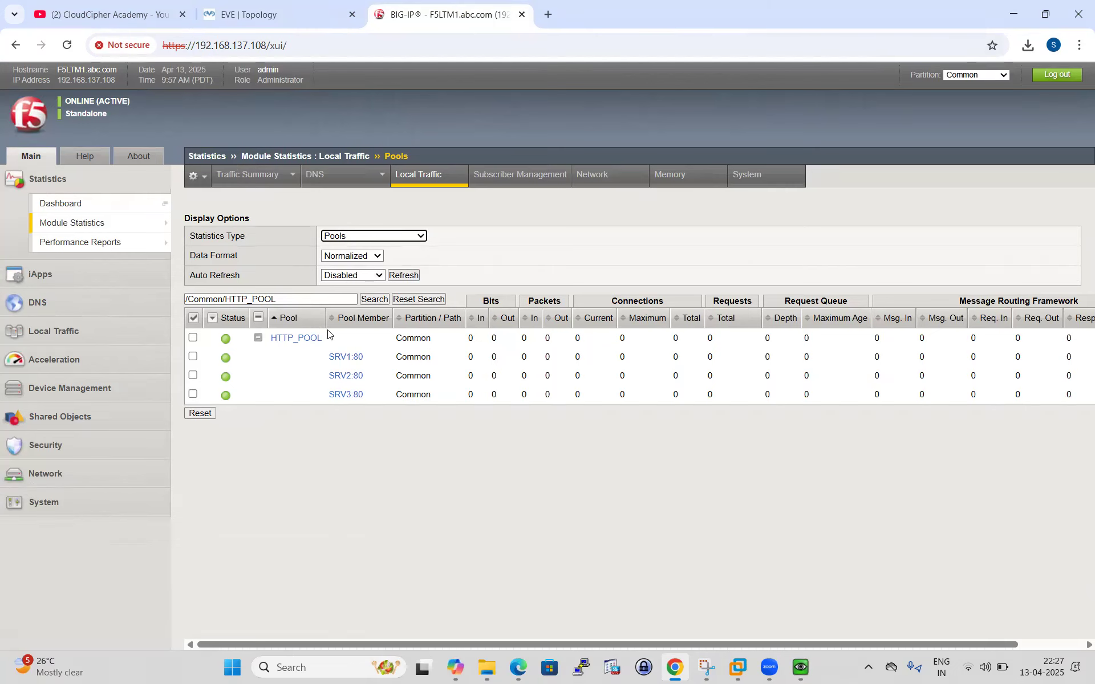
click(406, 276)
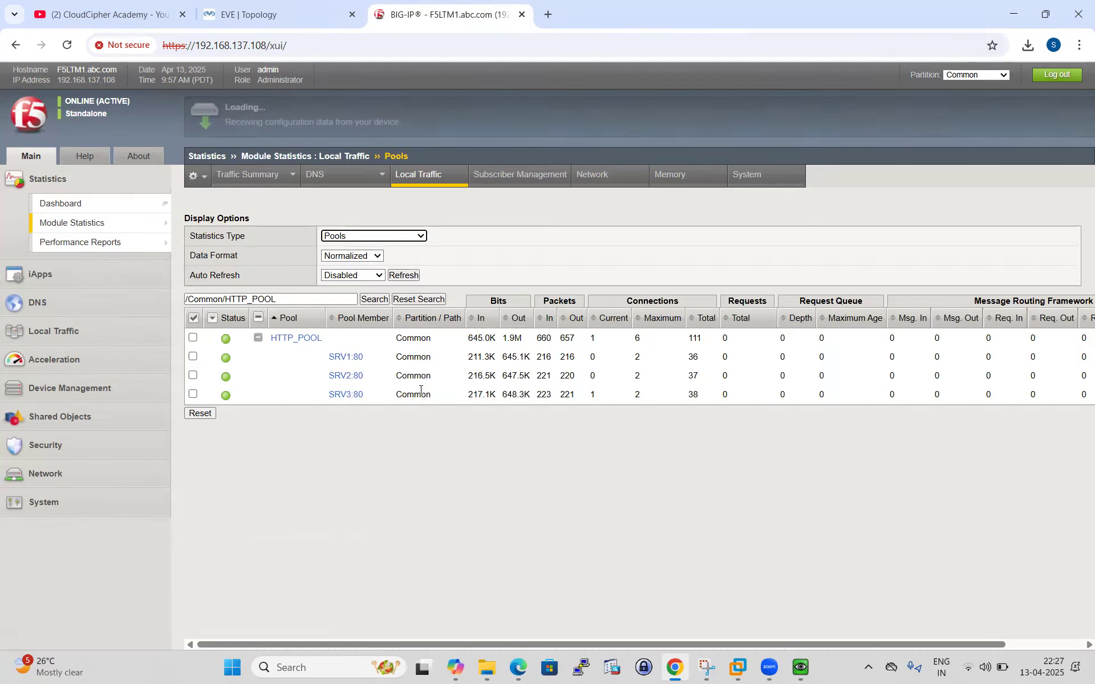